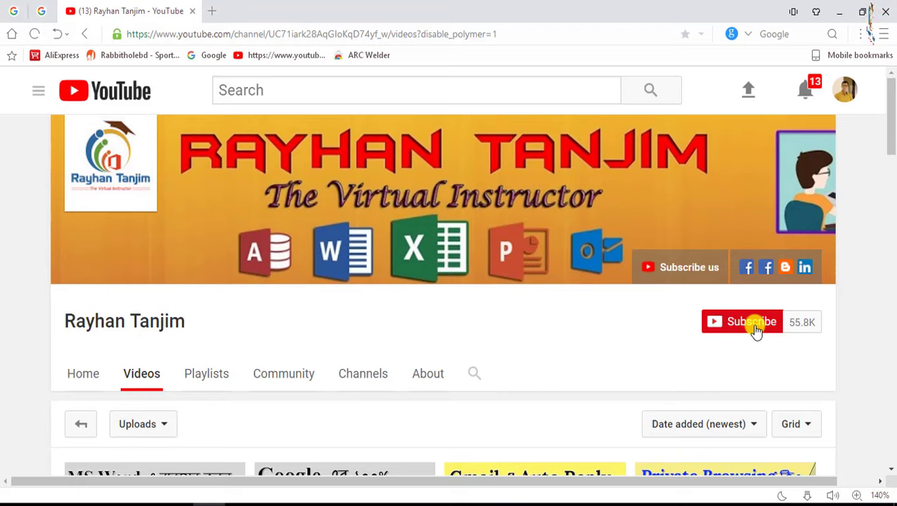
- Scroll down the YouTube channel's Videos page until the thumbnail grid fills the view
scroll(578, 335, down, 1)
scroll(200, 304, down, 3)
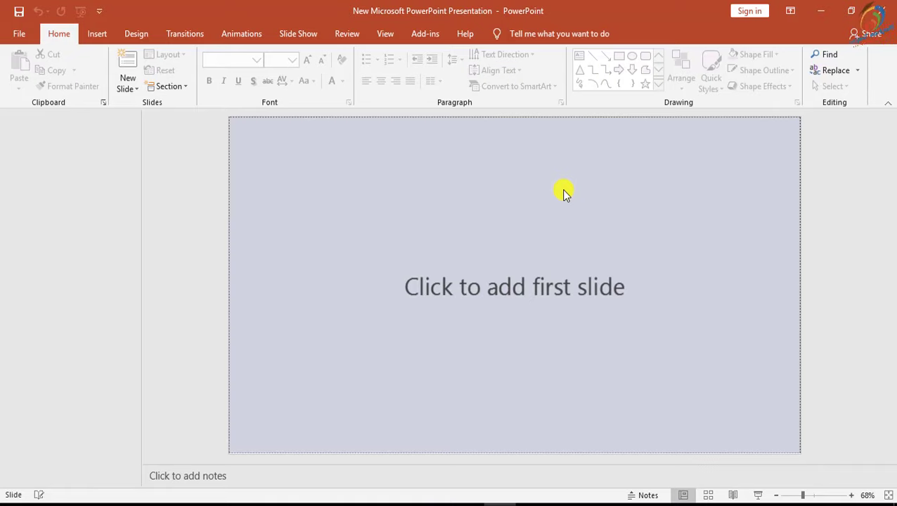
- Add slide 1 using the Title Slide layout from the New Slide gallery
click(97, 33)
click(59, 34)
click(130, 84)
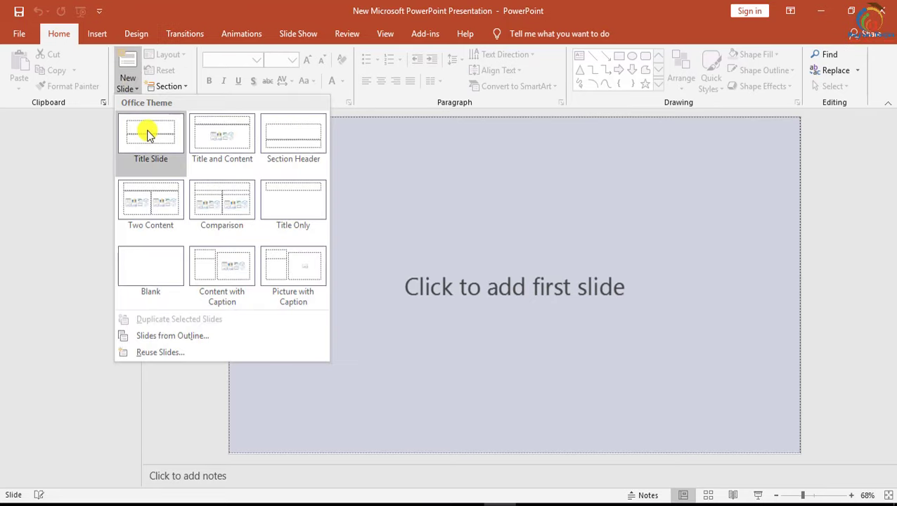
click(150, 132)
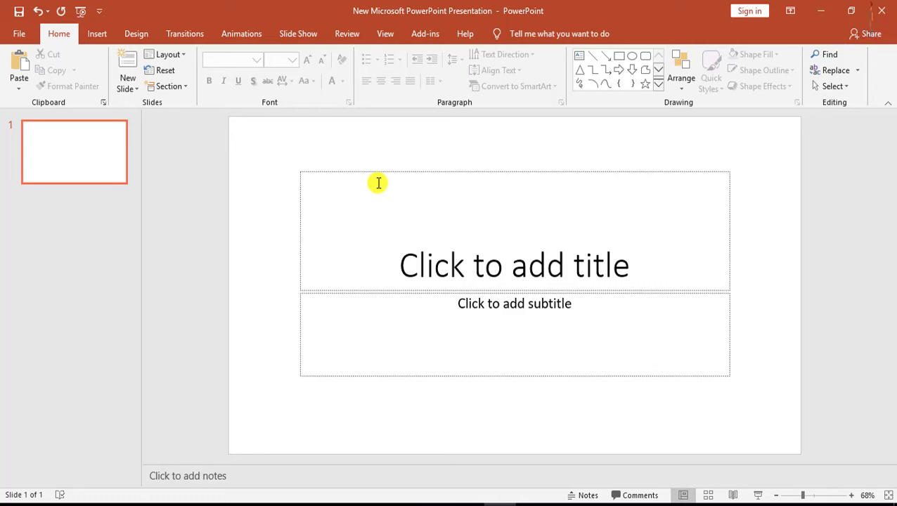
click(97, 35)
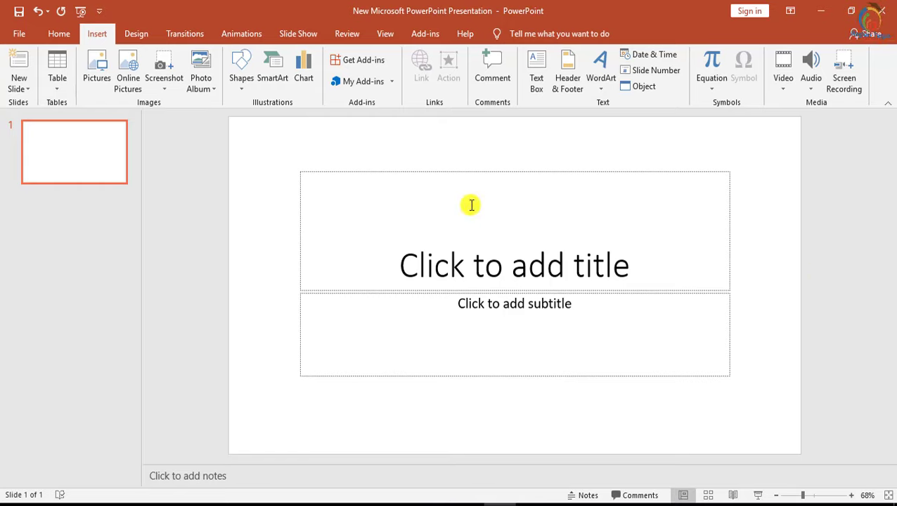
- Insert the city road picture from the Desktop onto the slide
click(99, 67)
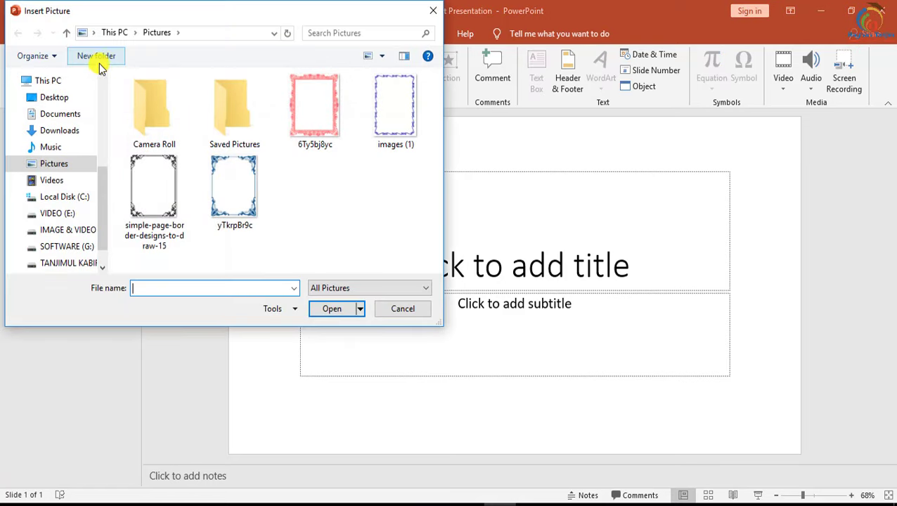
click(50, 102)
scroll(298, 225, down, 3)
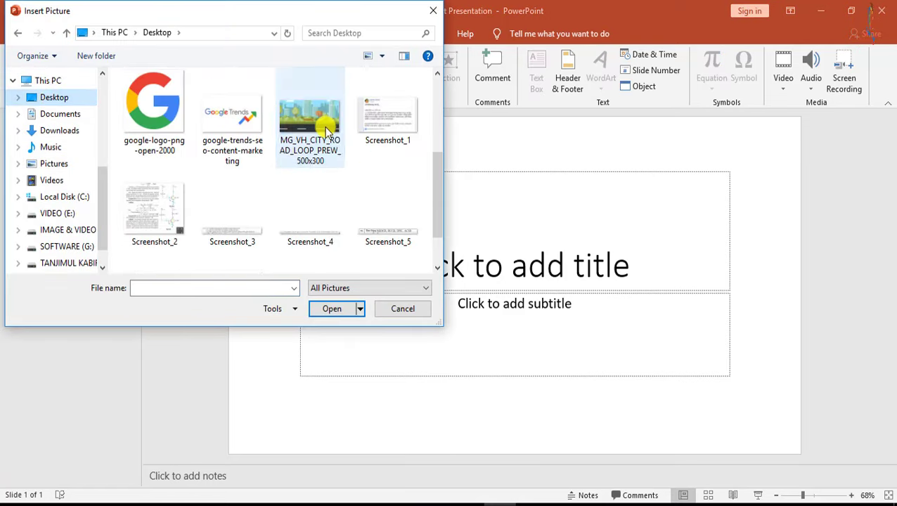
click(326, 132)
click(332, 308)
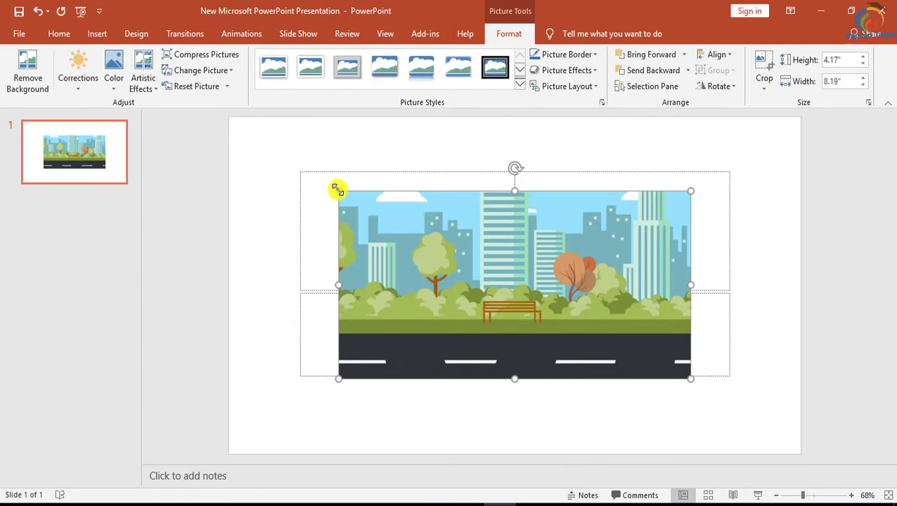
- Resize the city park picture to cover the whole slide at 7.5" by 13.33"
drag(337, 189, 237, 119)
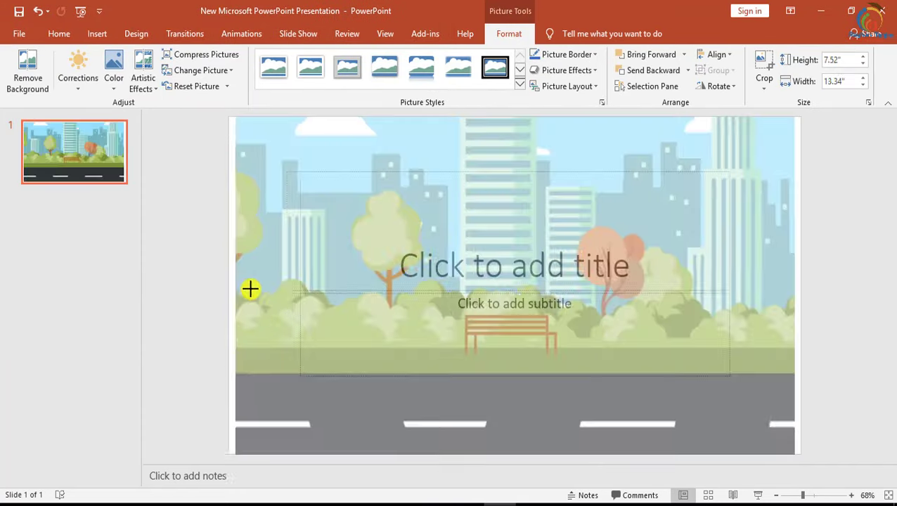
drag(251, 288, 228, 287)
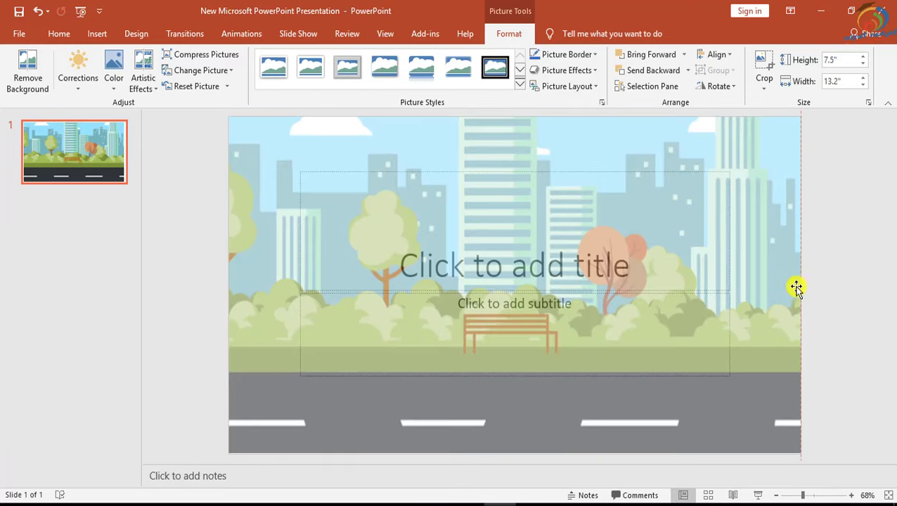
drag(795, 286, 800, 286)
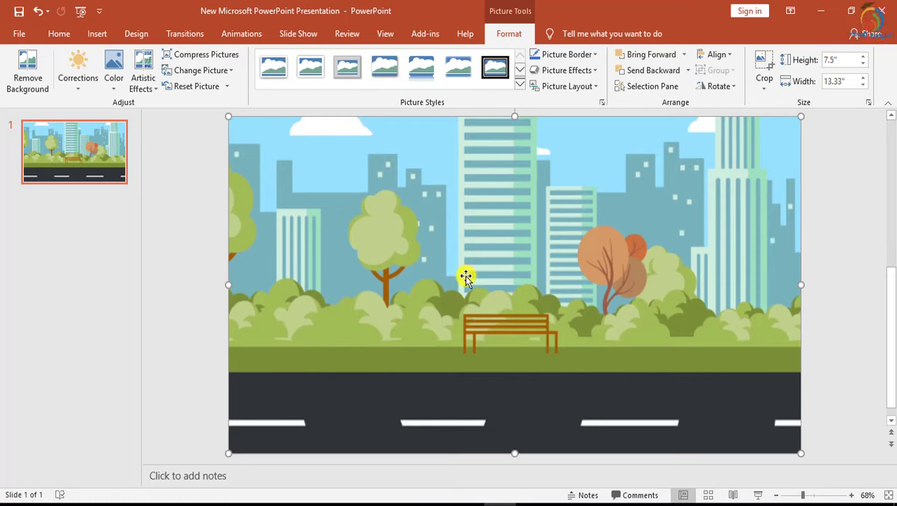
- Insert the fox image and move it to the left end of the road
click(90, 33)
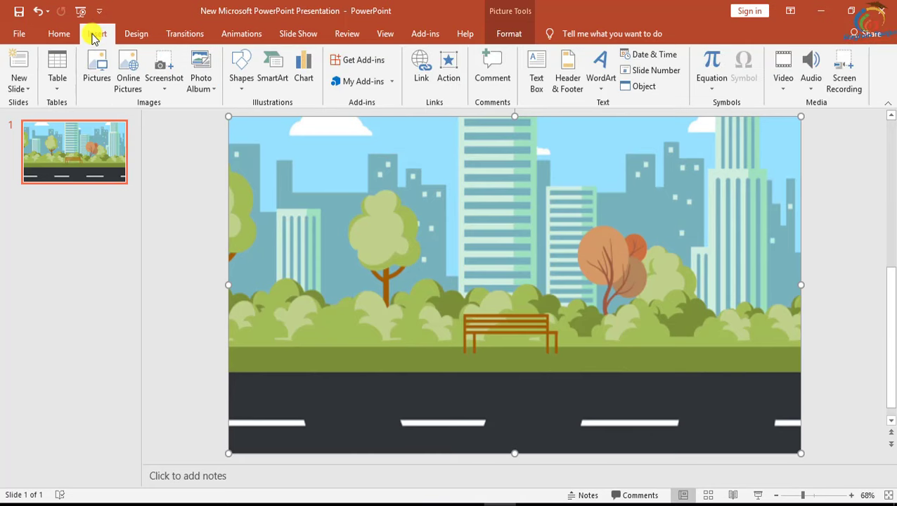
click(105, 76)
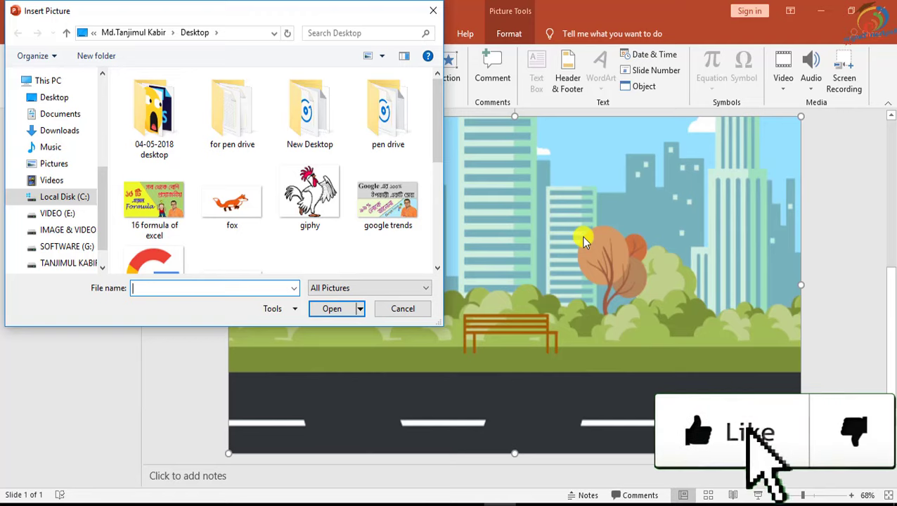
click(232, 202)
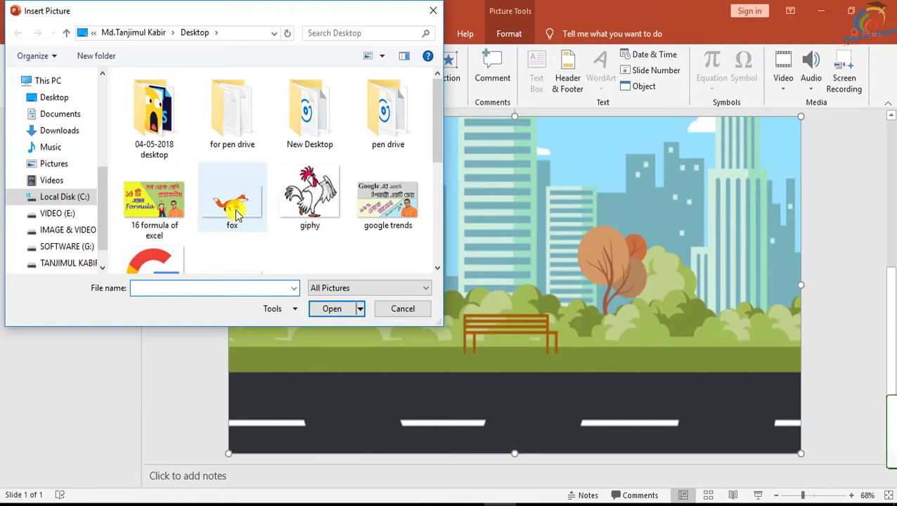
click(326, 309)
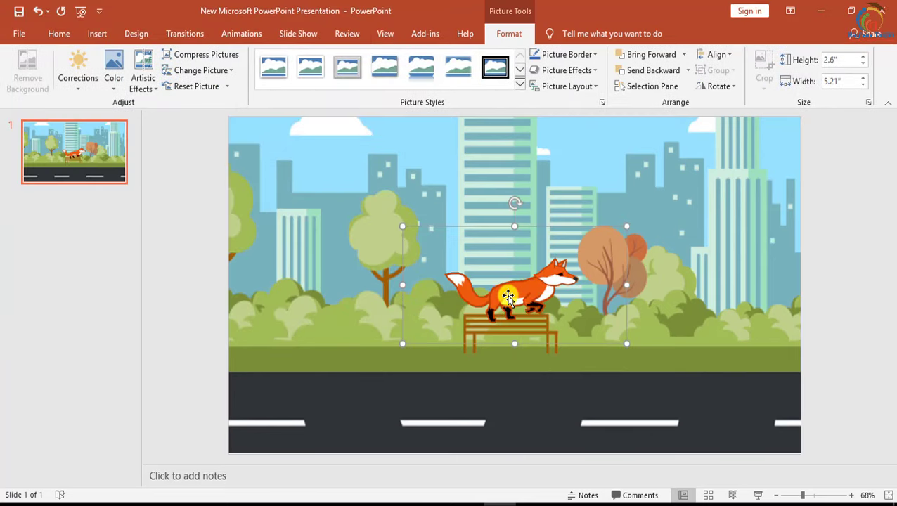
mouse_move(510, 296)
mouse_down()
mouse_move(312, 371)
mouse_move(299, 395)
mouse_up()
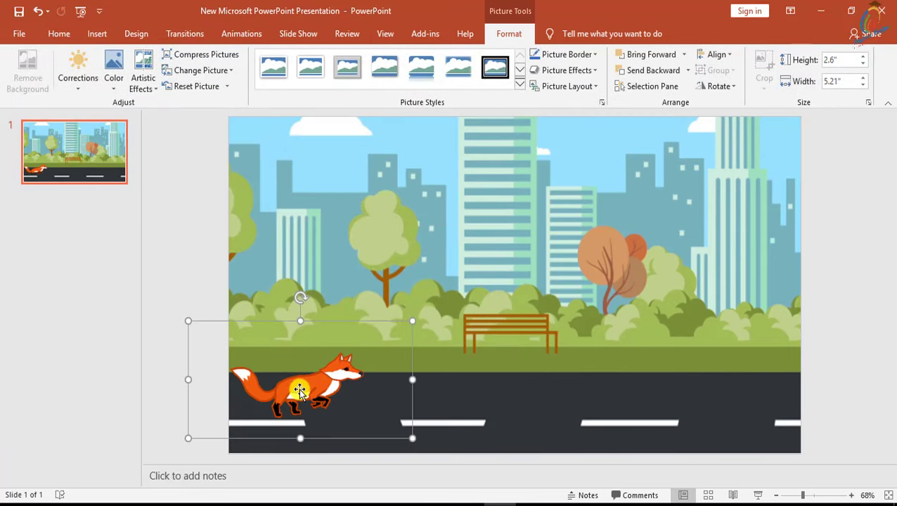
- Give the fox a Lines motion path running horizontally to the road's right end
click(236, 37)
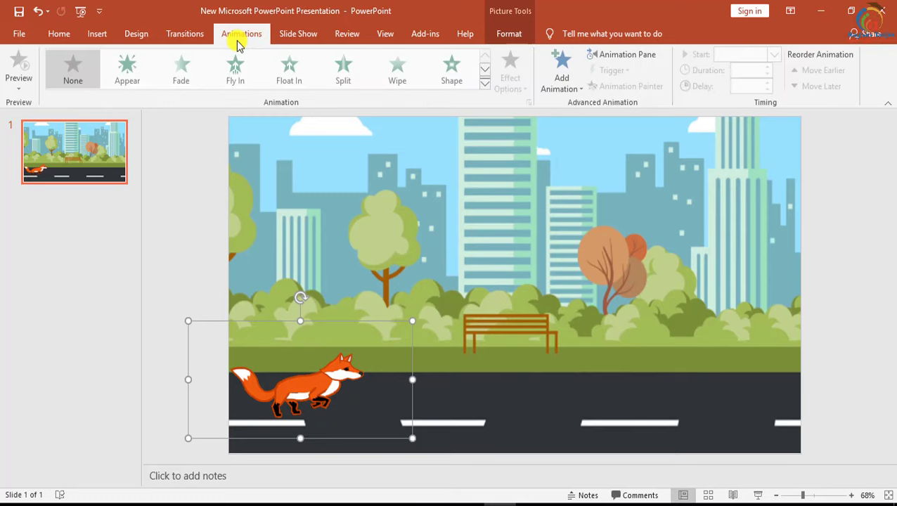
click(574, 89)
scroll(659, 309, down, 3)
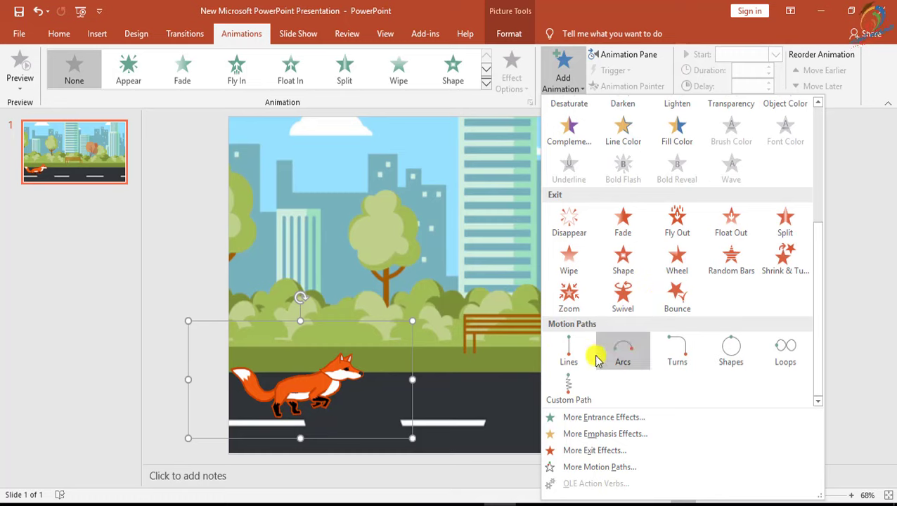
click(570, 355)
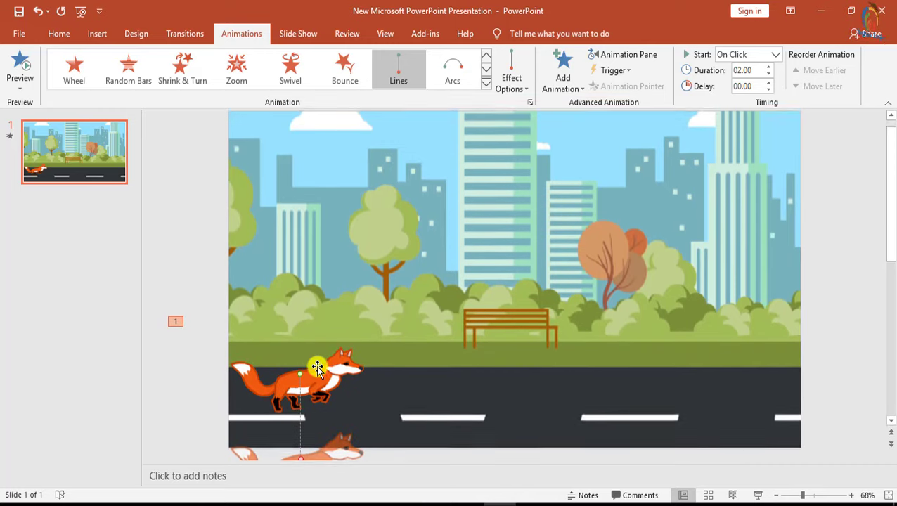
scroll(306, 421, down, 1)
mouse_move(302, 446)
mouse_down()
mouse_move(822, 355)
mouse_move(891, 358)
mouse_up()
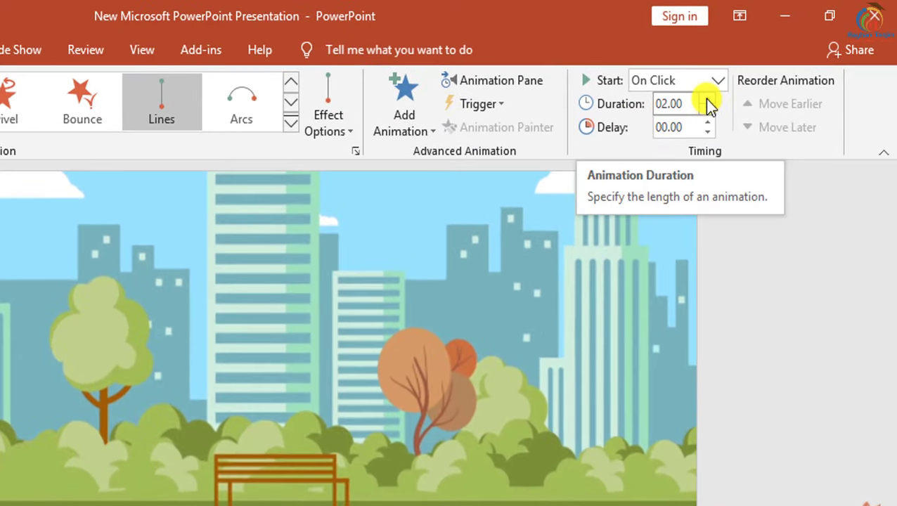
- Raise the fox animation's duration to 06.00 seconds
click(707, 100)
click(707, 100)
click(707, 100)
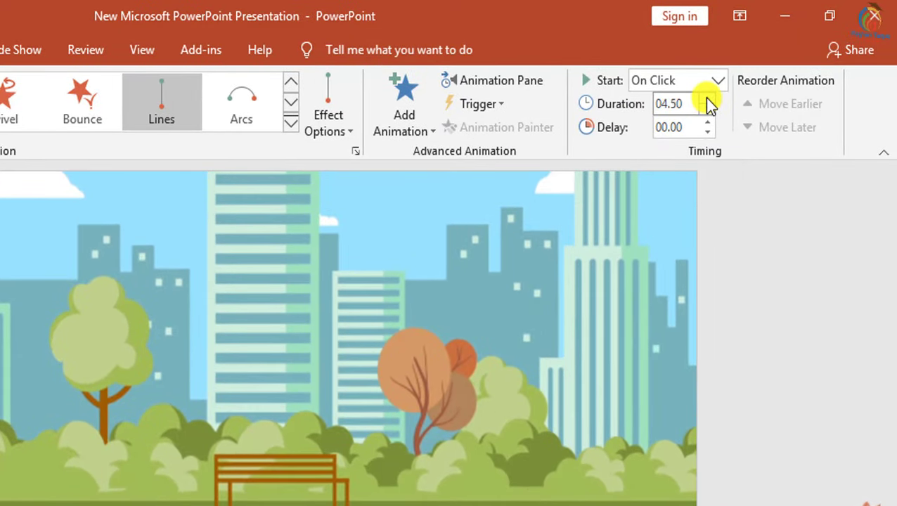
click(708, 100)
click(707, 99)
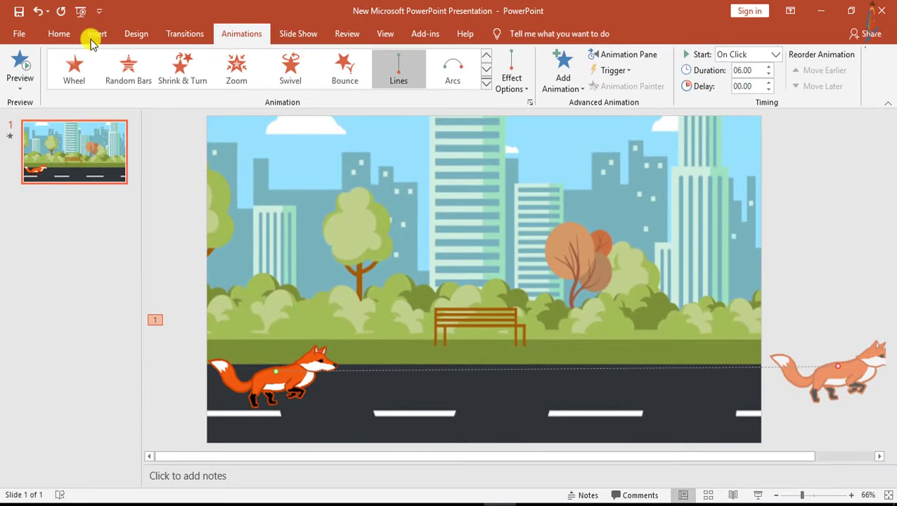
click(97, 35)
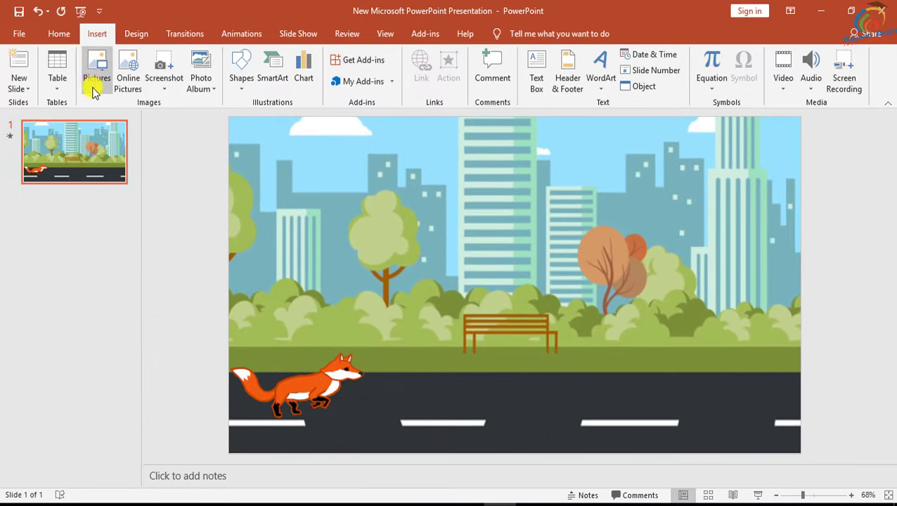
- Insert the giphy rooster image and place it on the road ahead of the fox
click(93, 80)
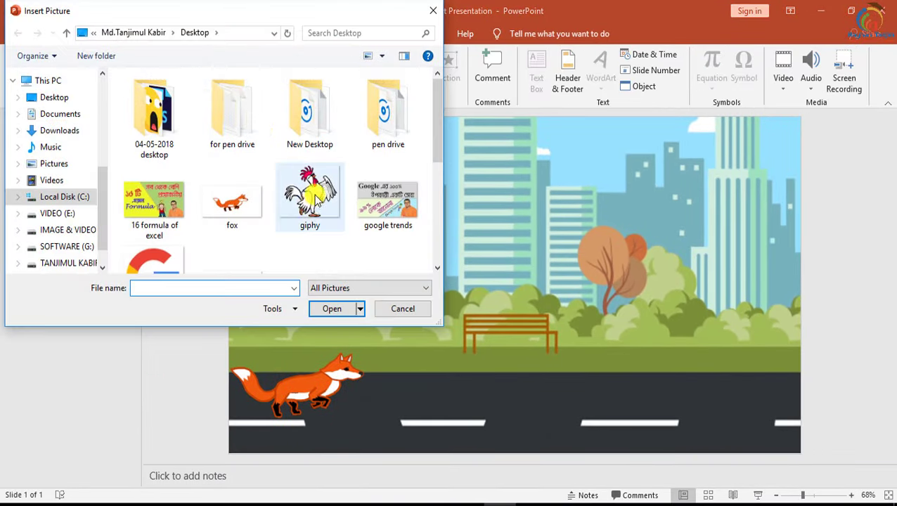
click(308, 197)
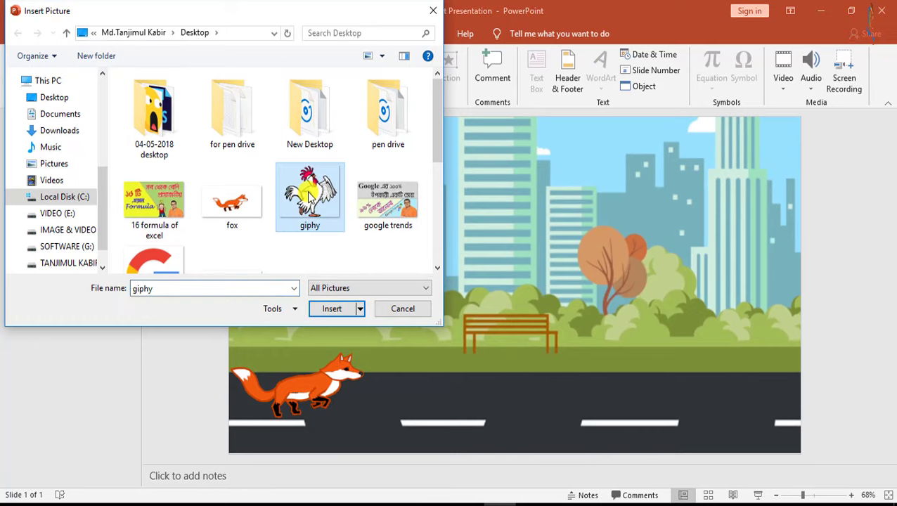
click(340, 311)
mouse_move(516, 285)
mouse_down()
mouse_move(415, 378)
mouse_move(424, 380)
mouse_up()
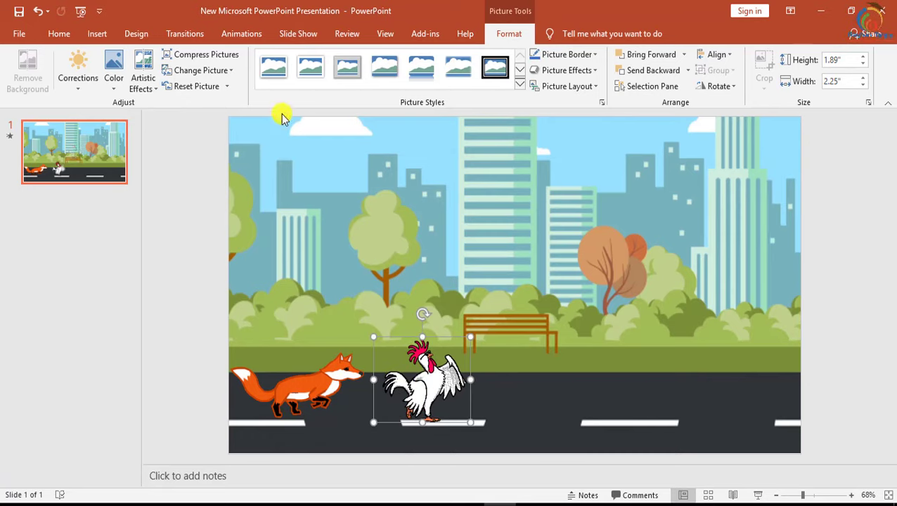
- Give the rooster a Lines motion path past the slide's right edge, starting With Previous
click(240, 37)
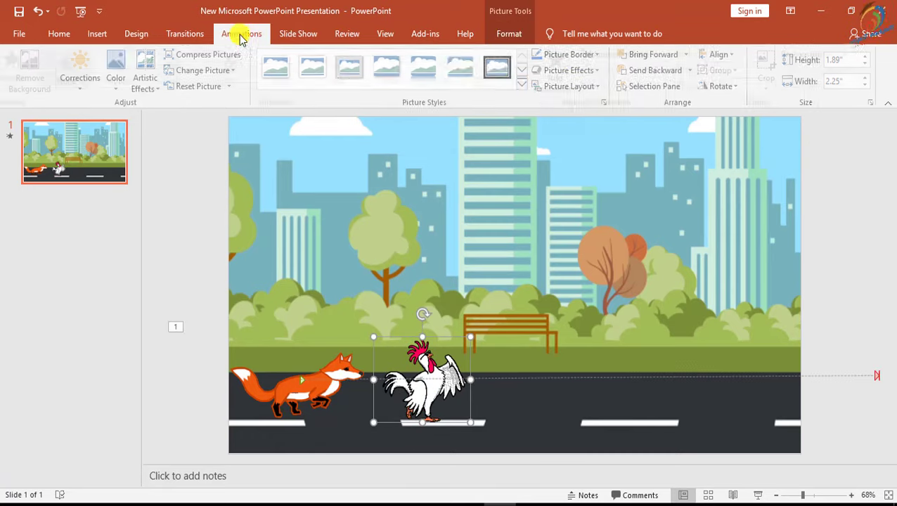
click(567, 84)
scroll(577, 348, down, 3)
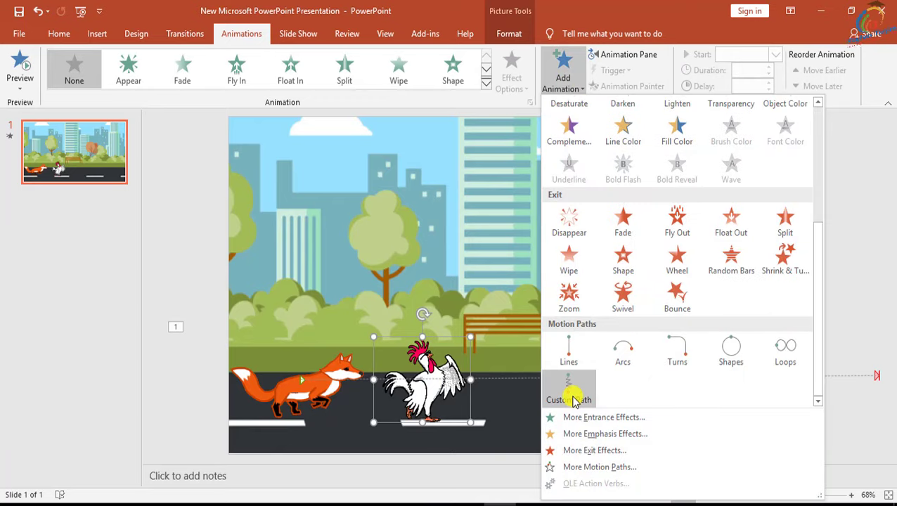
click(569, 353)
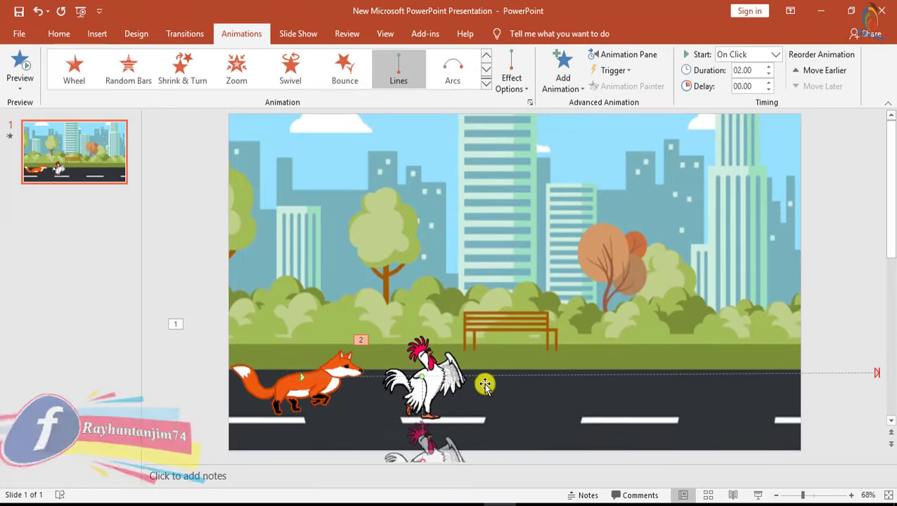
scroll(423, 432, down, 1)
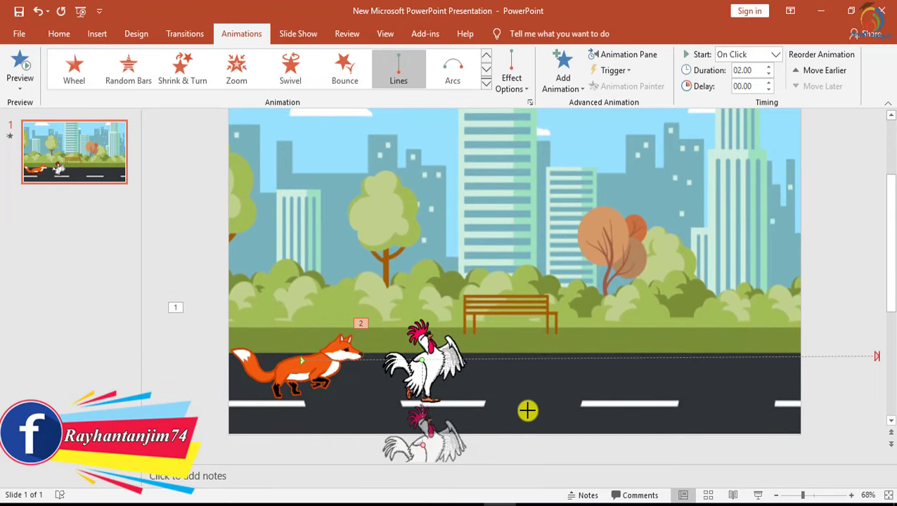
drag(527, 411, 890, 353)
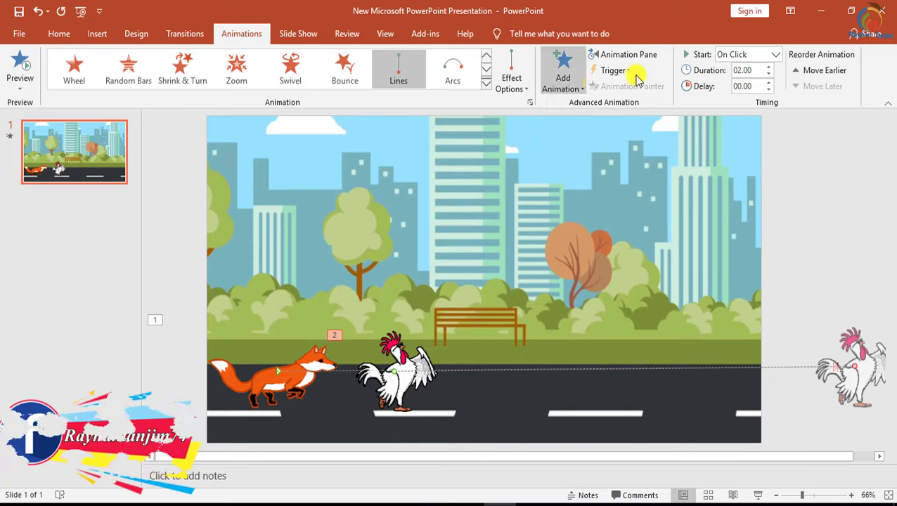
click(771, 56)
click(749, 82)
text(10)
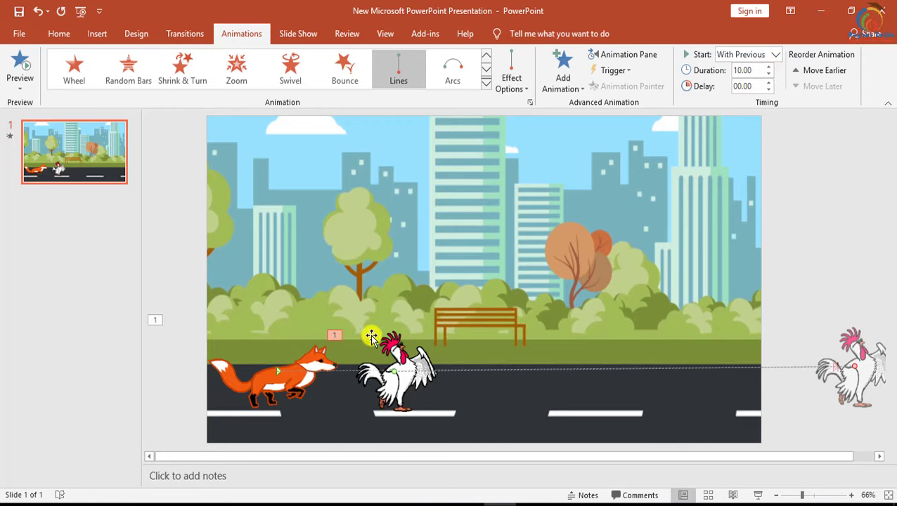
- Preview the chase, then select the rooster and set its duration to 08.00
click(18, 65)
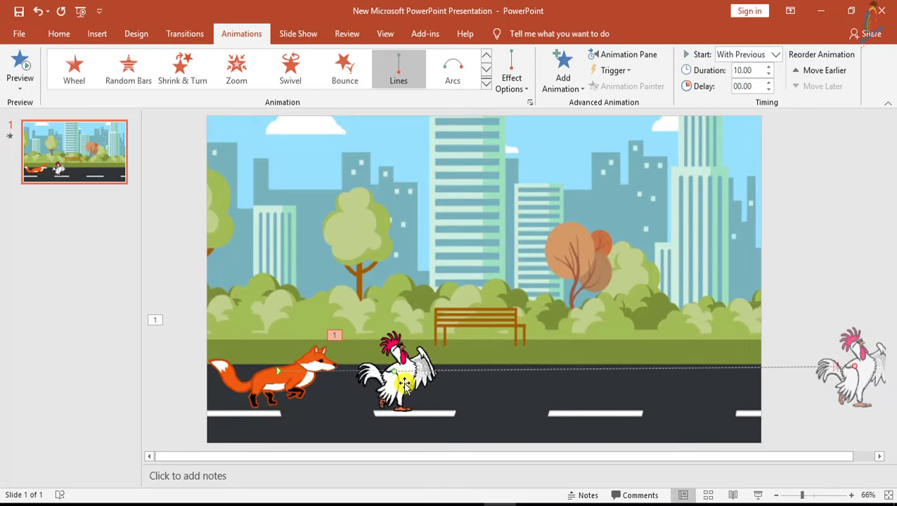
click(404, 383)
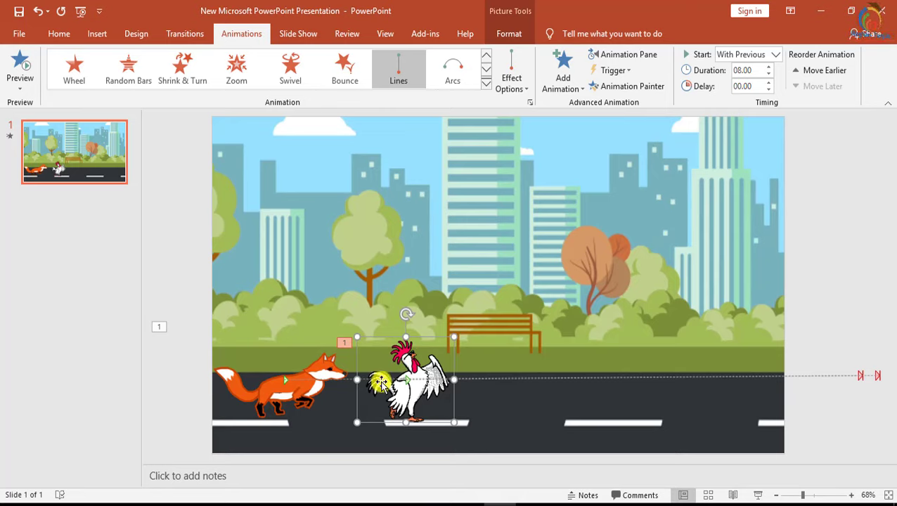
- Lower the rooster's duration to 06.00 to match the fox, then preview the chase again
click(292, 388)
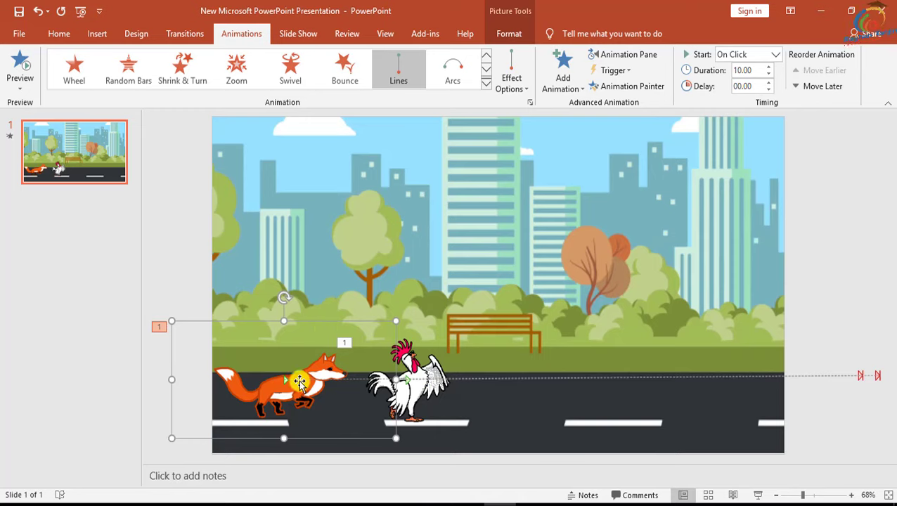
click(435, 380)
click(769, 75)
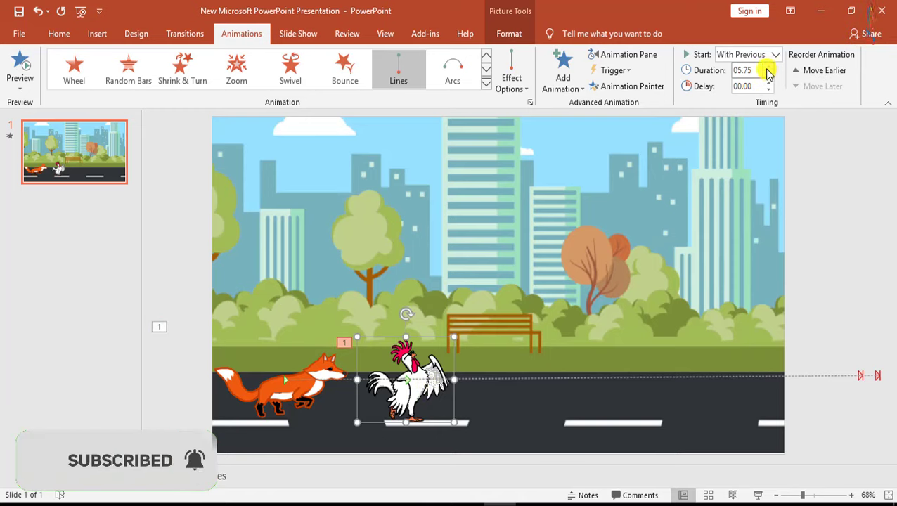
click(769, 75)
click(18, 65)
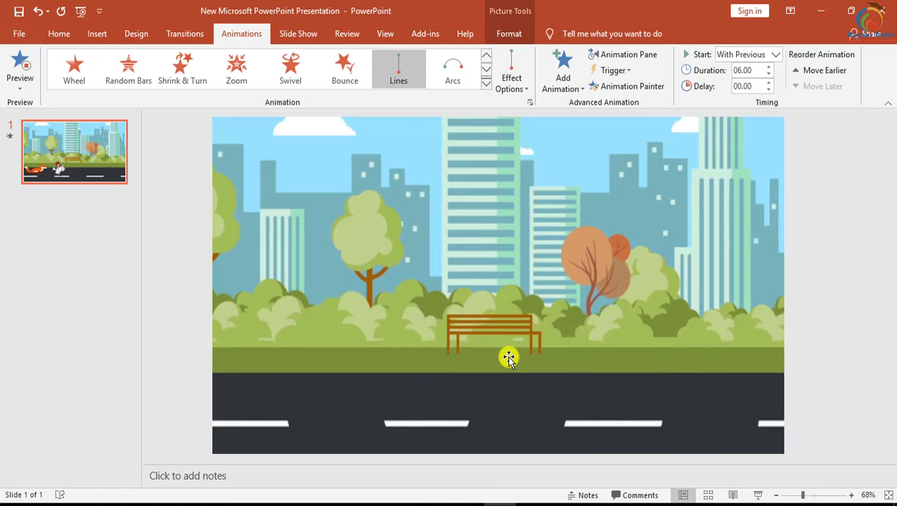
click(18, 70)
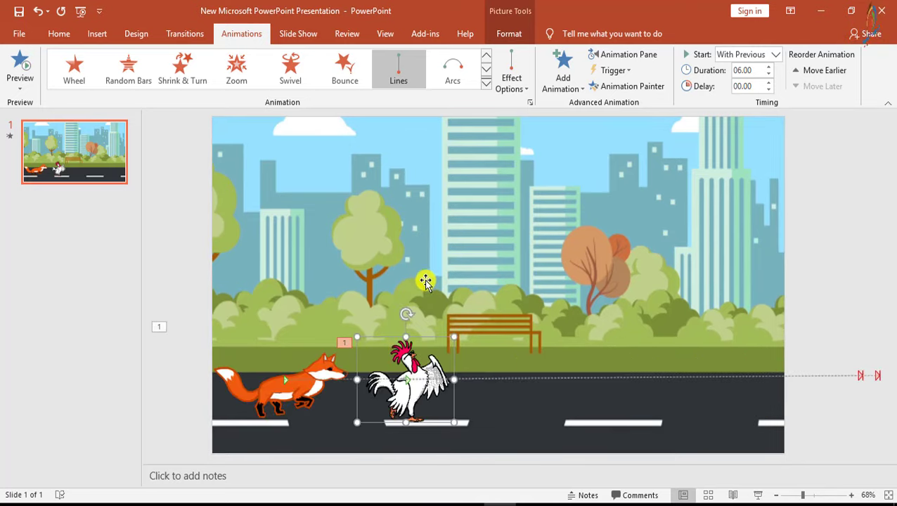
- Export the slide as the Windows Media Video 'animation video.wmv' to the Desktop
click(23, 32)
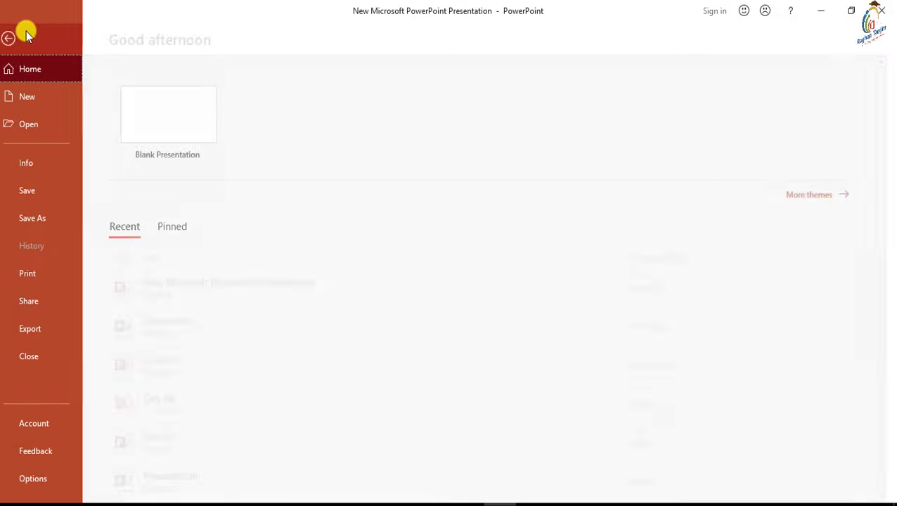
click(45, 329)
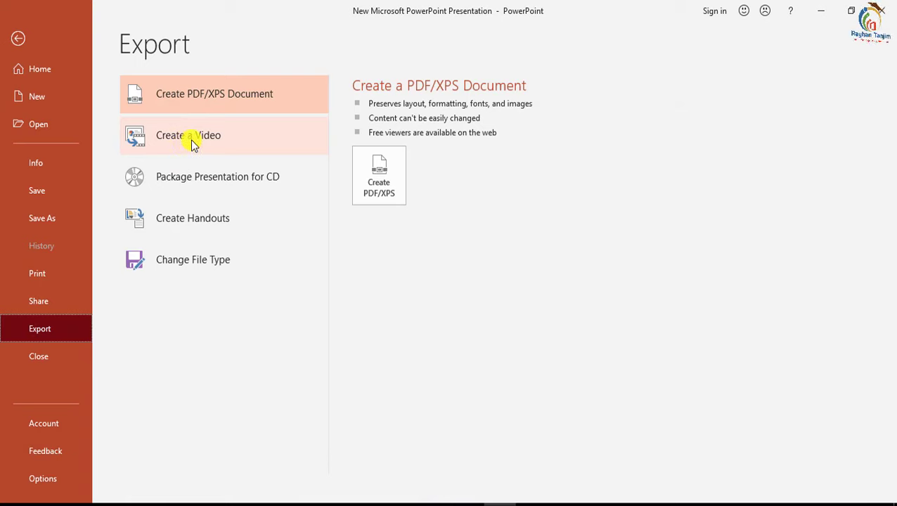
click(193, 143)
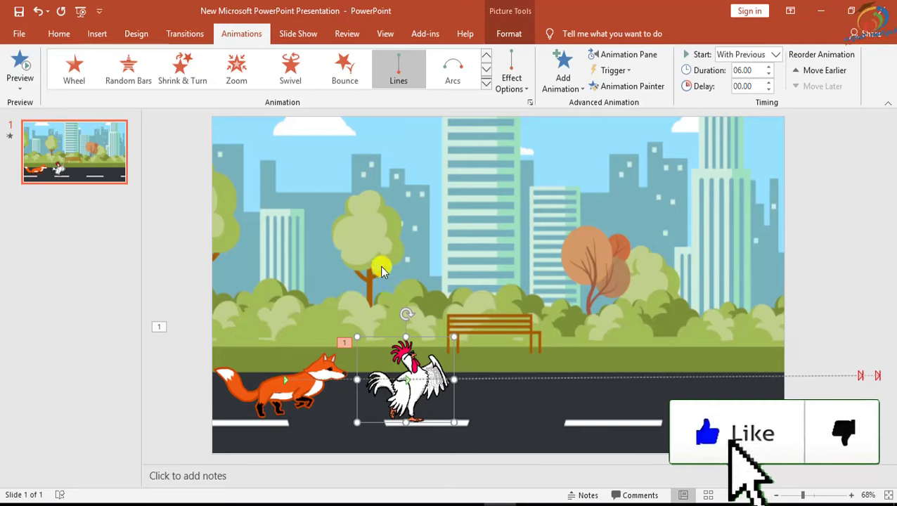
click(168, 233)
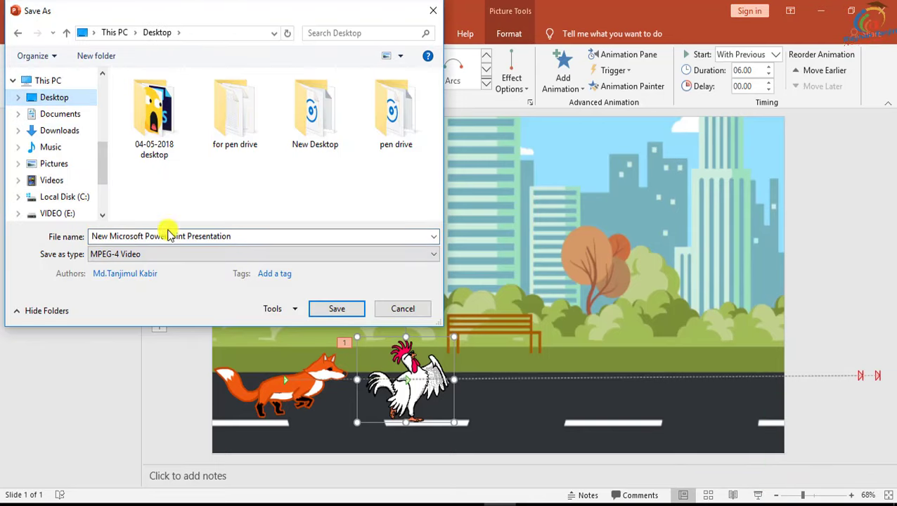
key(ctrl+a)
text(animation)
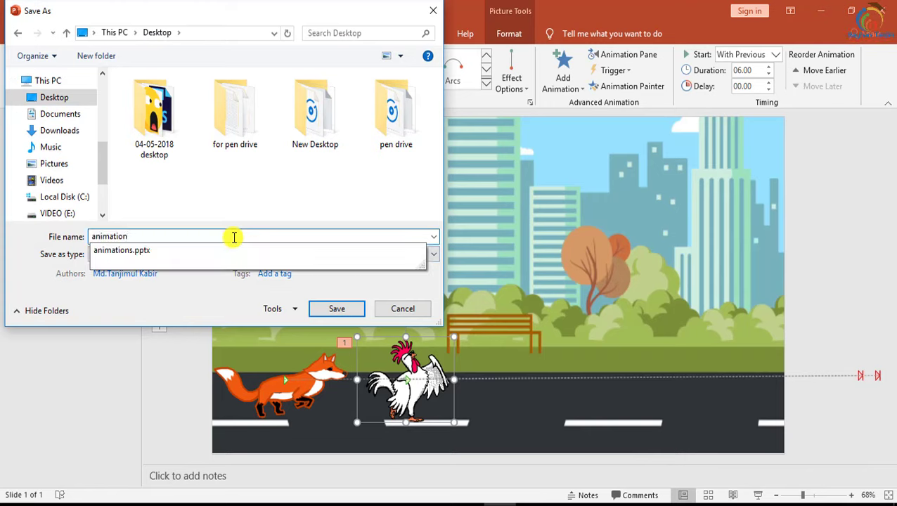
text( video)
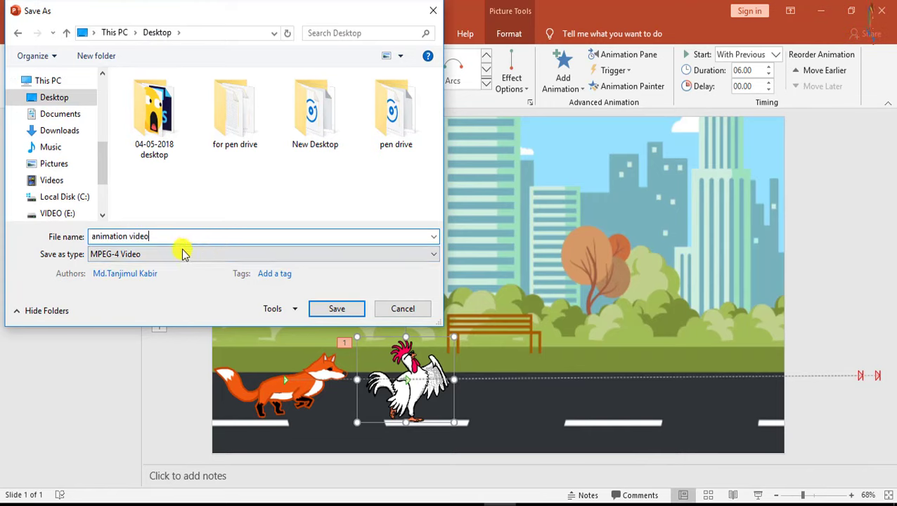
click(182, 254)
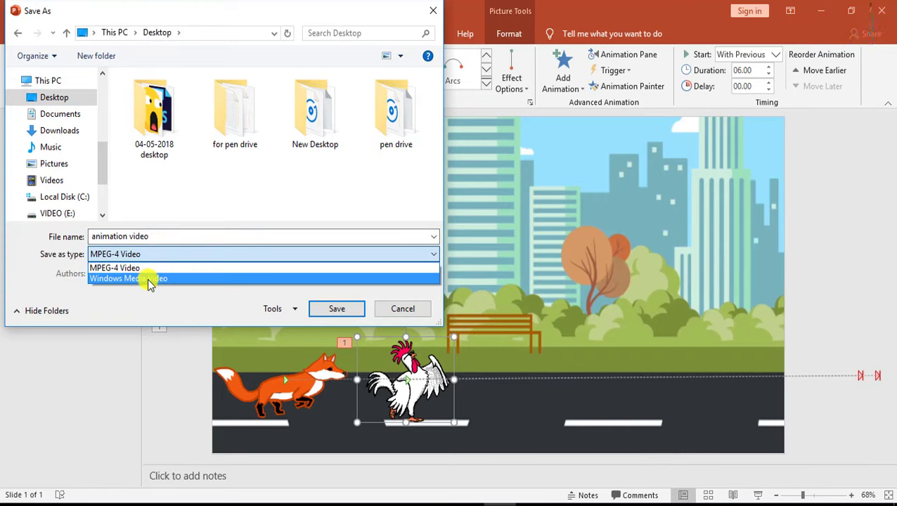
click(149, 279)
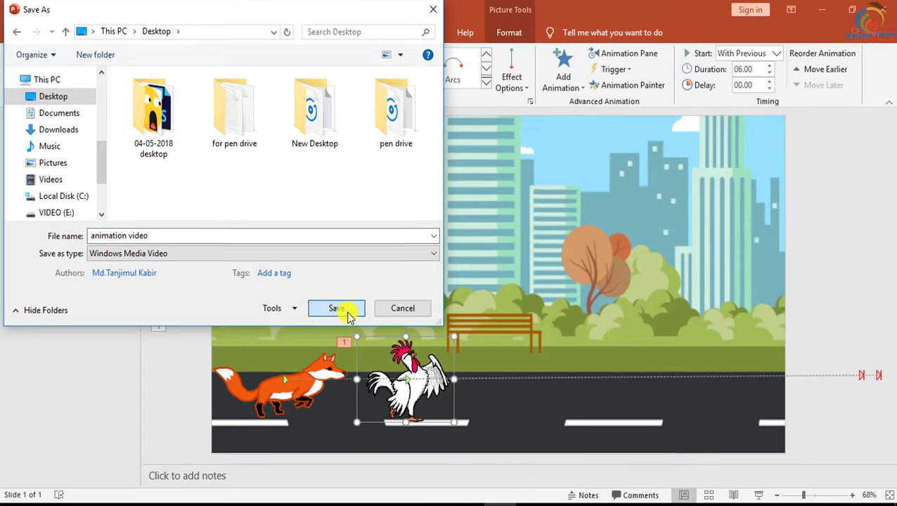
click(344, 310)
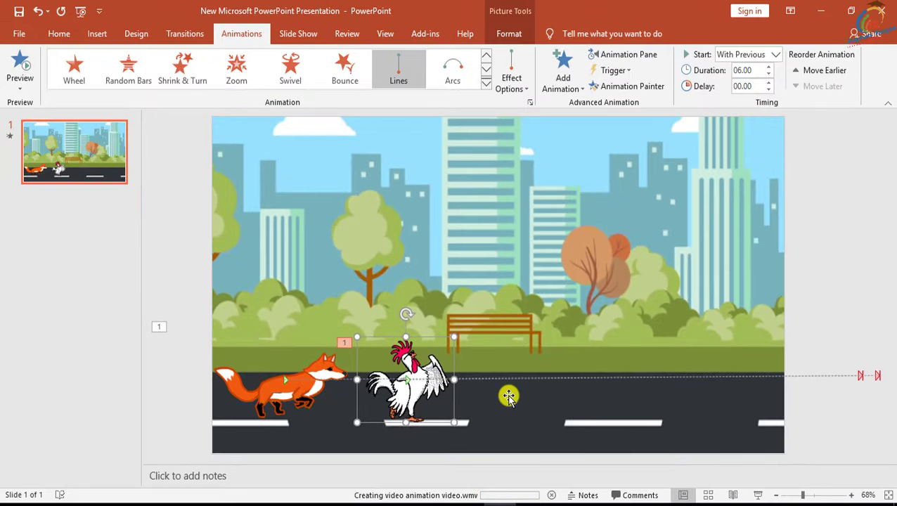
- Close PowerPoint, answering the prompt about saving changes
click(881, 11)
click(507, 340)
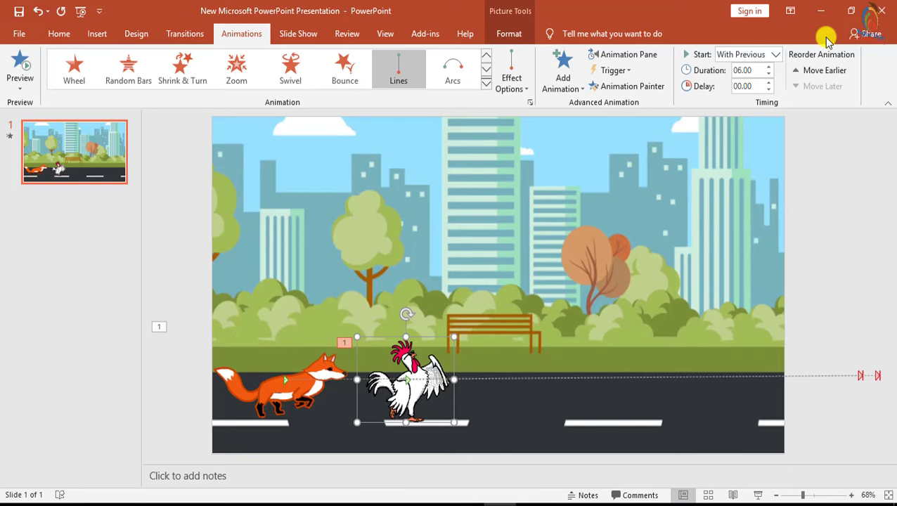
click(877, 18)
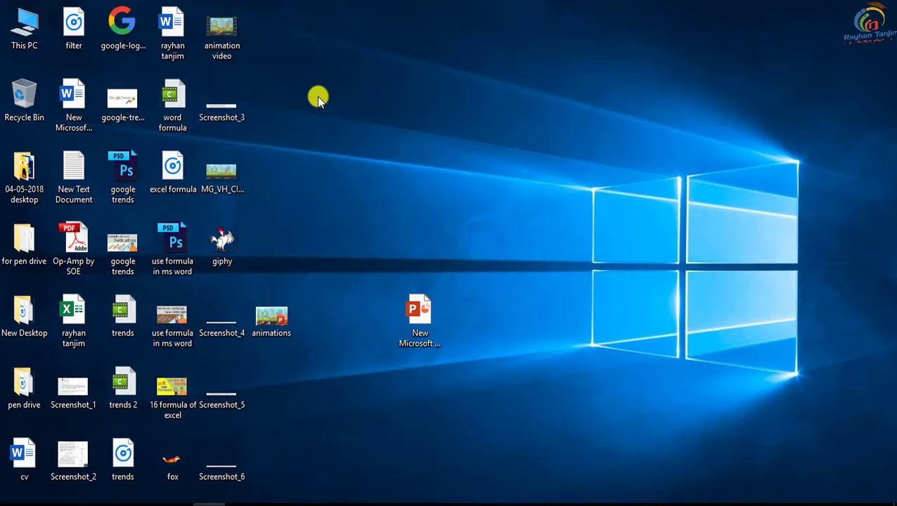
- Open 'animation video.wmv' from the desktop with PotPlayer to play it
right_click(223, 34)
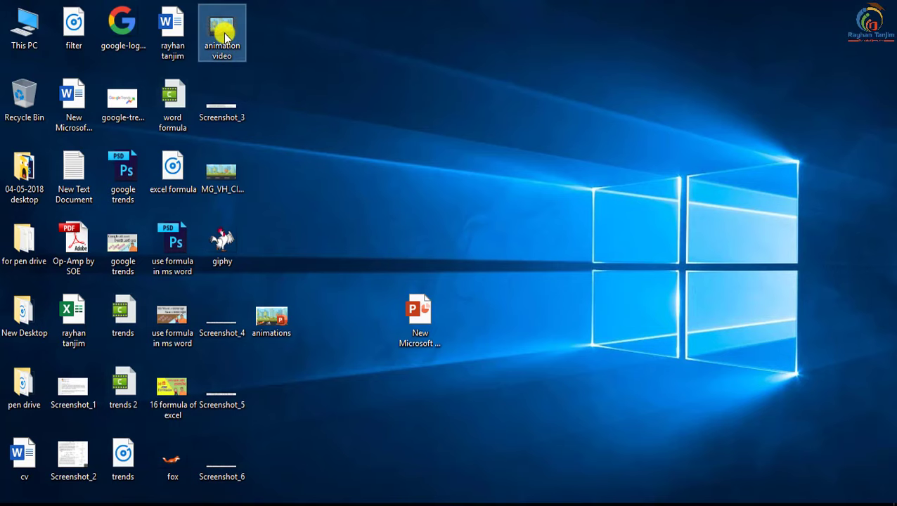
mouse_move(313, 140)
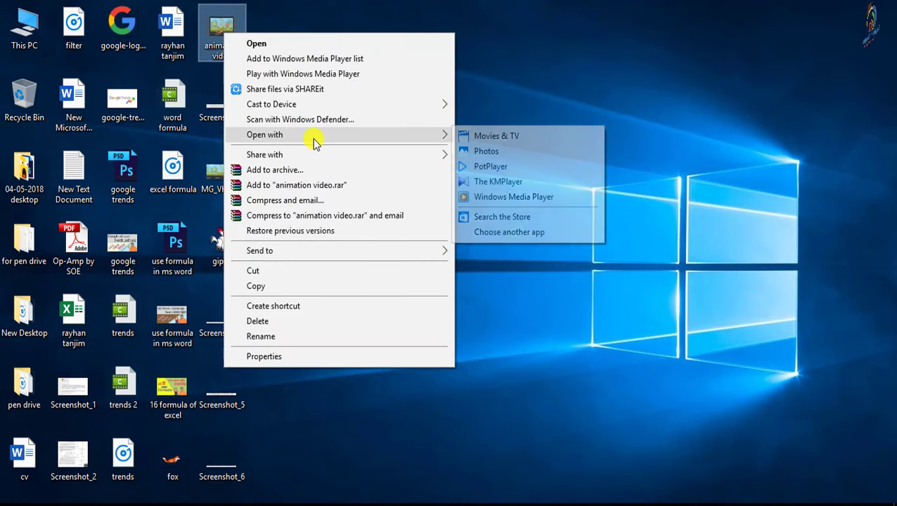
click(499, 171)
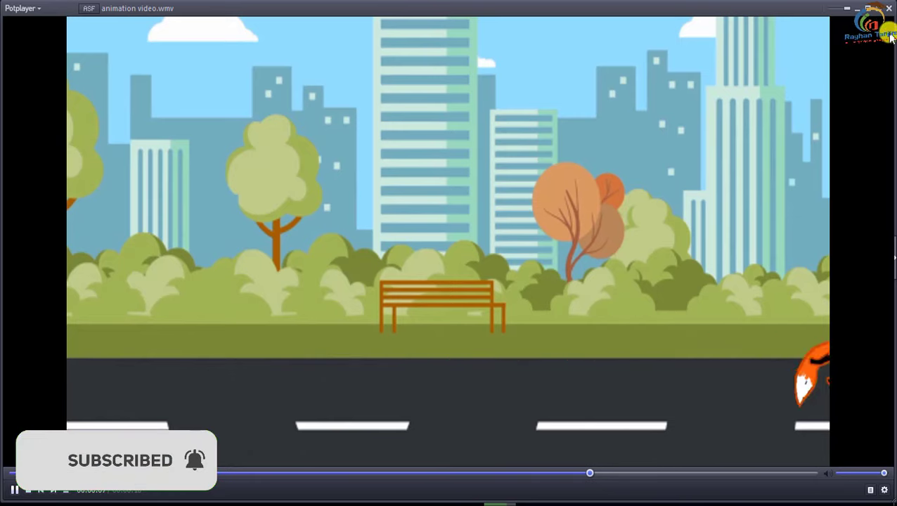
- Close PotPlayer after the fox-chasing-rooster video finishes playing
click(889, 7)
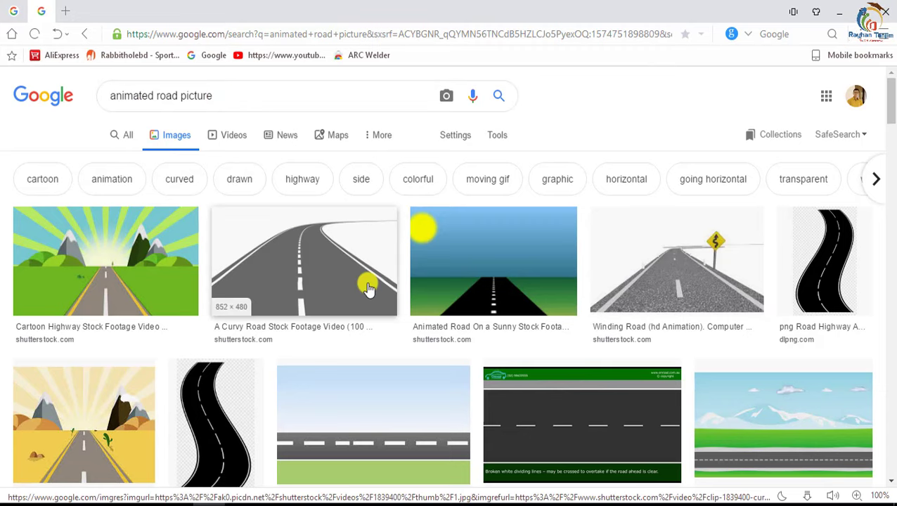
- In the 'fox animation gif' results, preview the running Fox Sticker from GIPHY
scroll(366, 288, down, 2)
scroll(632, 267, down, 1)
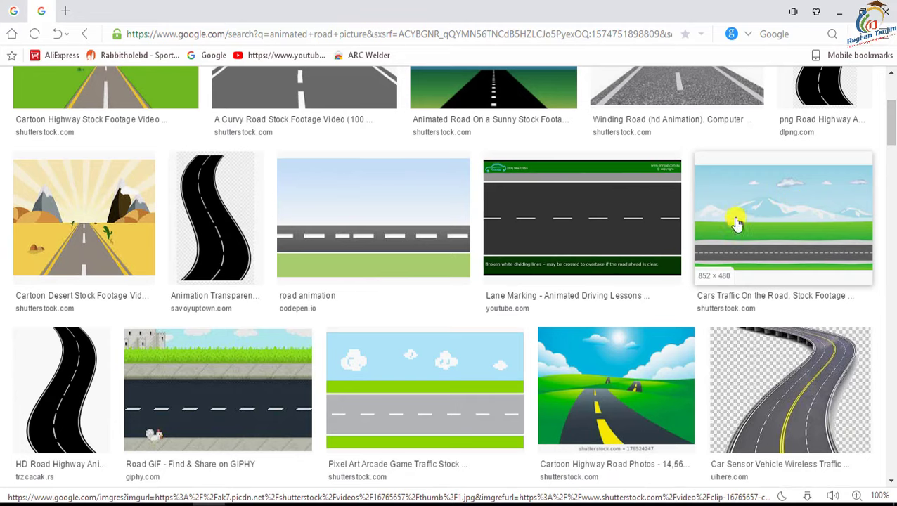
scroll(149, 255, up, 3)
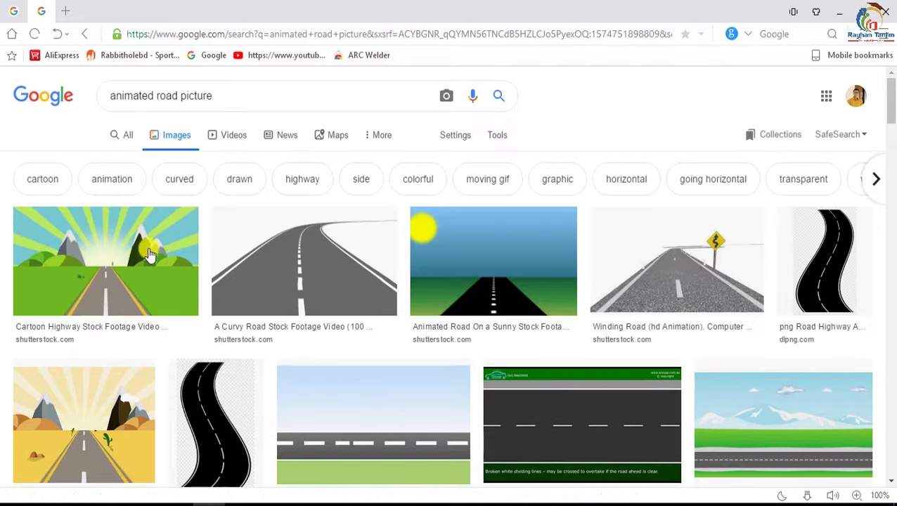
click(14, 11)
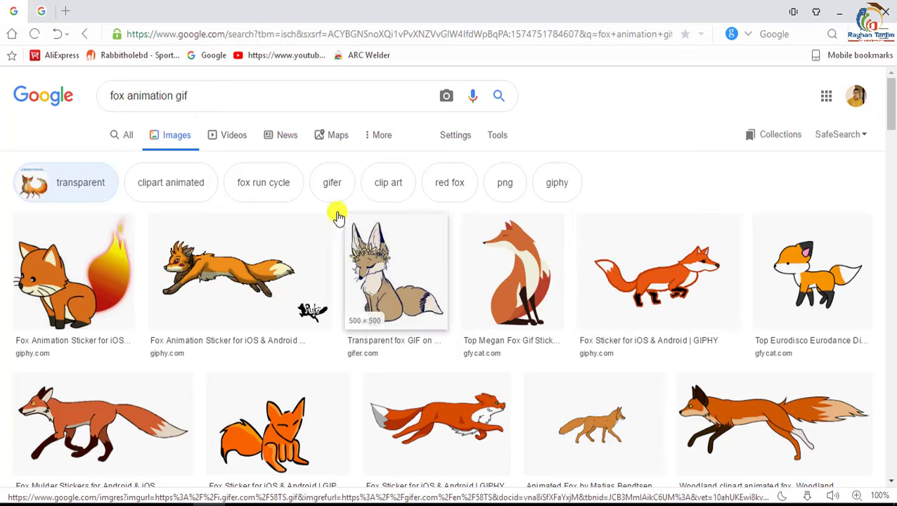
click(671, 254)
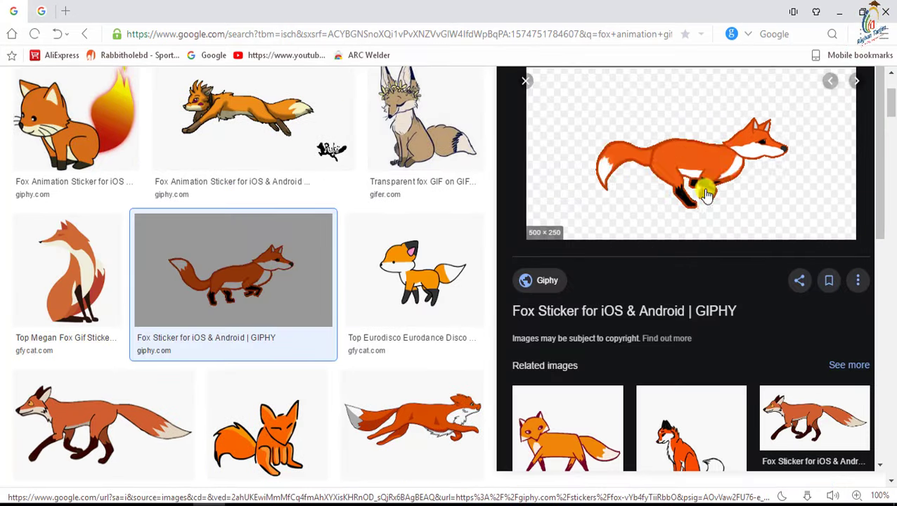
scroll(685, 197, up, 2)
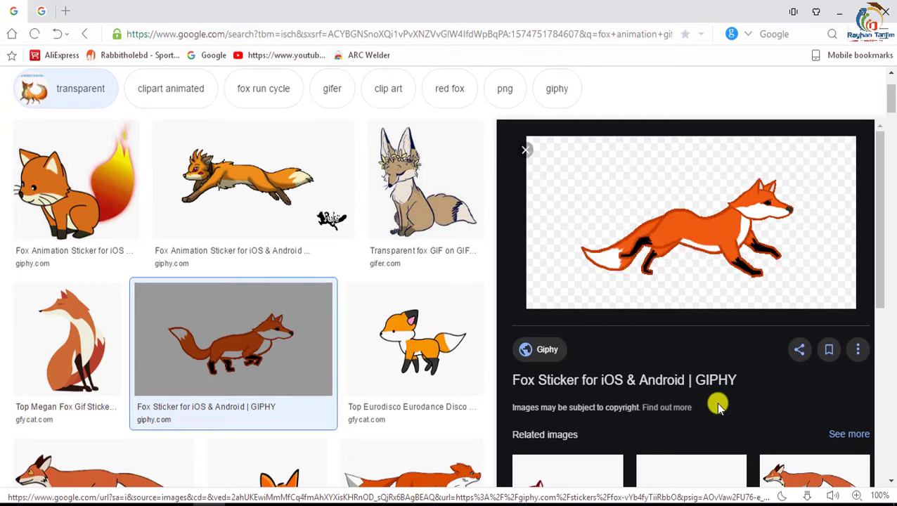